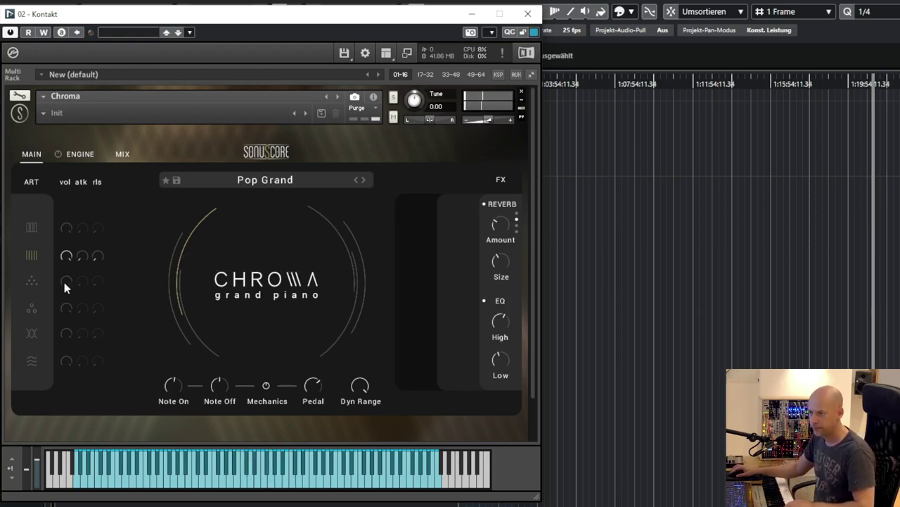
Step through the muted, mallet, chain and e-bow articulations, leaving e-bow active
left_click(34, 285)
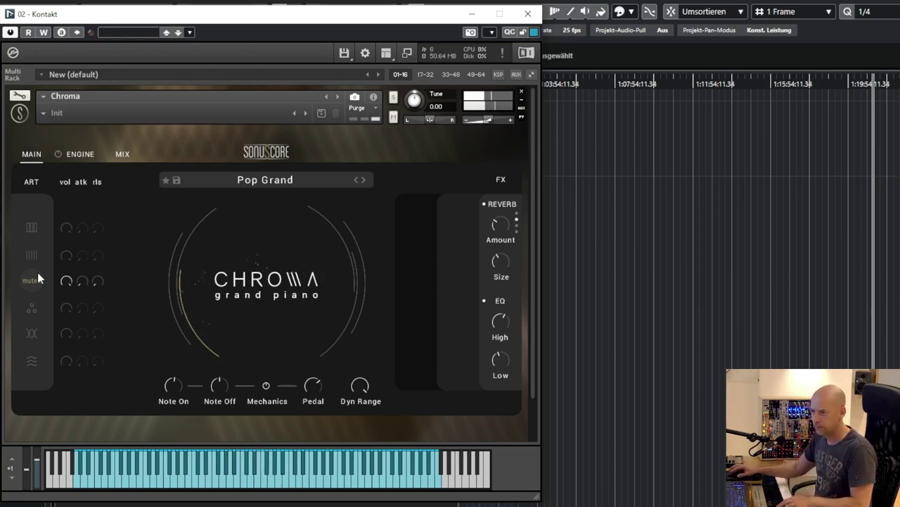
left_click(39, 310)
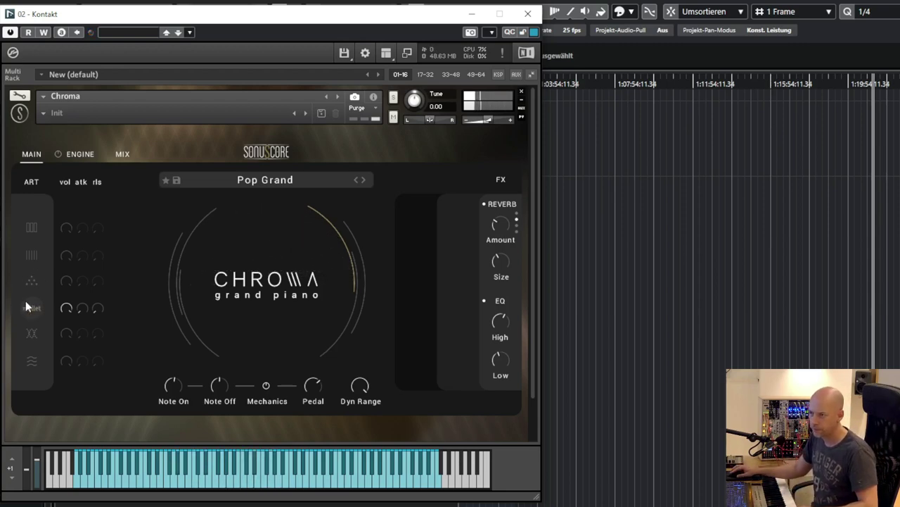
left_click(37, 345)
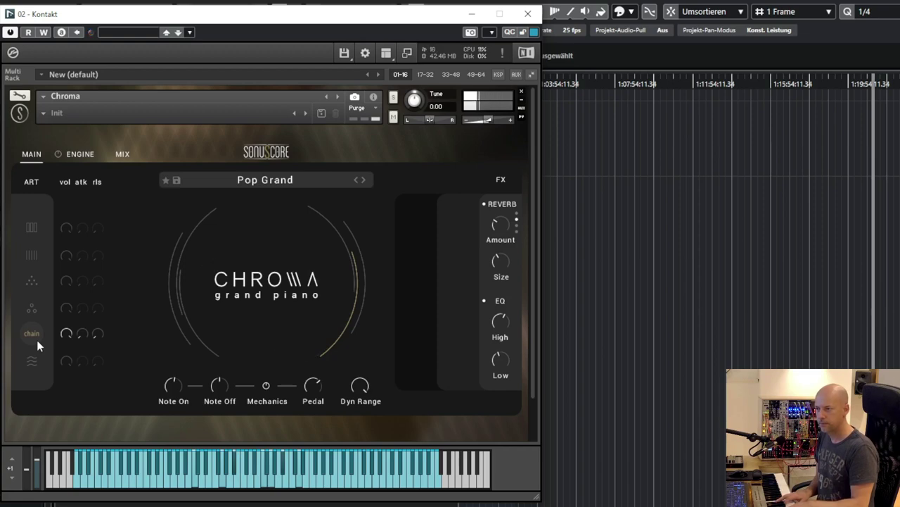
left_click(32, 361)
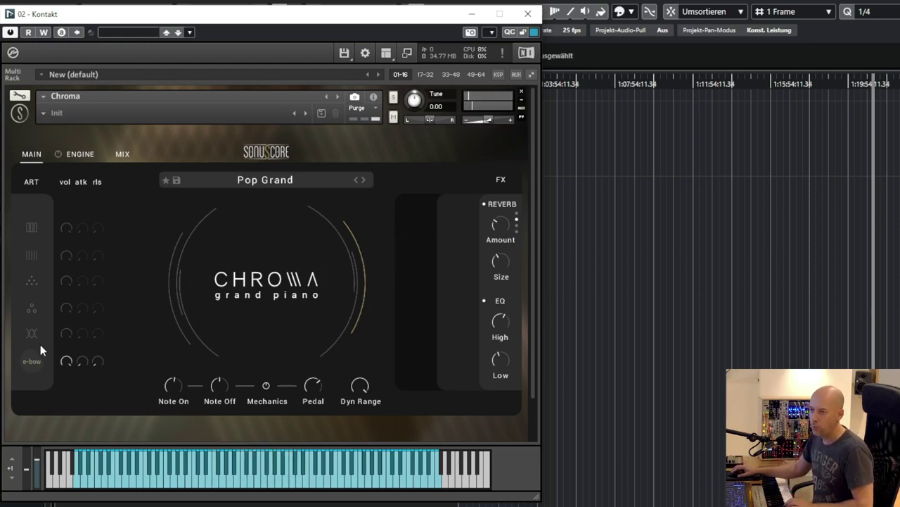
Select the key articulation, then add muted and mallet as extra layers
left_click(30, 228)
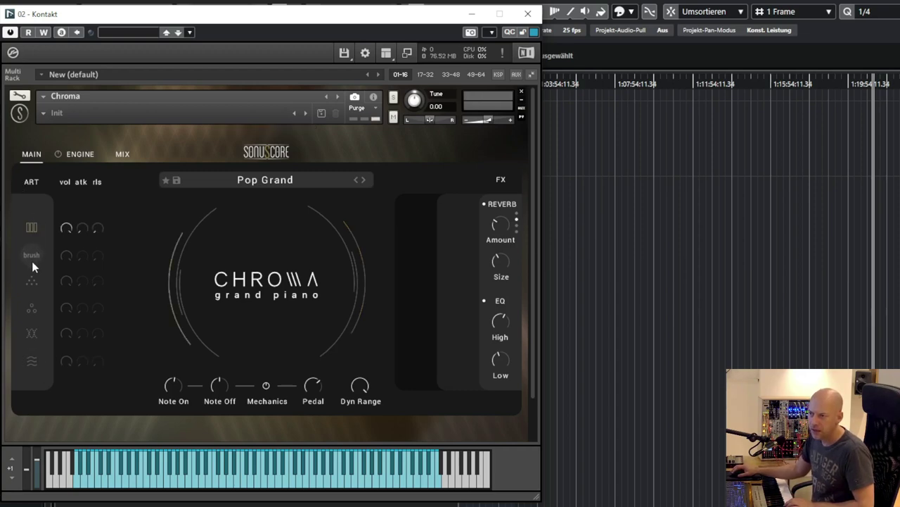
left_click(40, 283)
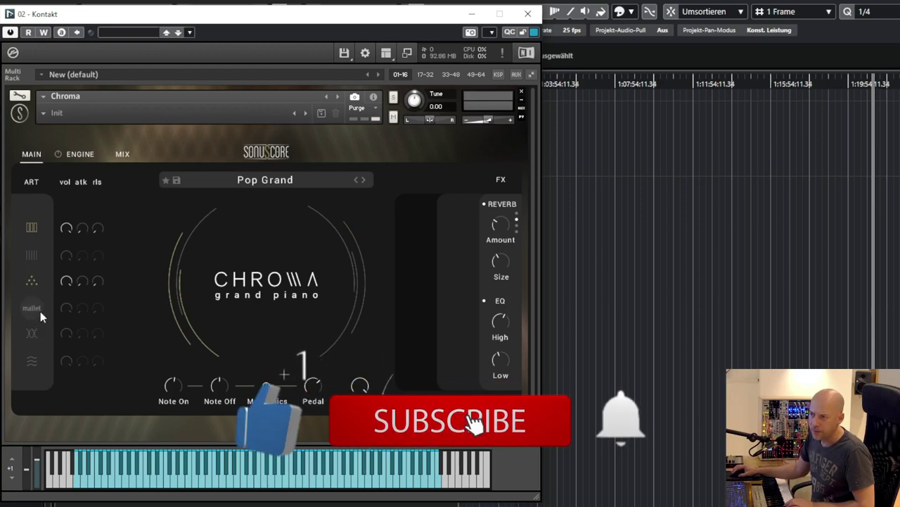
left_click(40, 311)
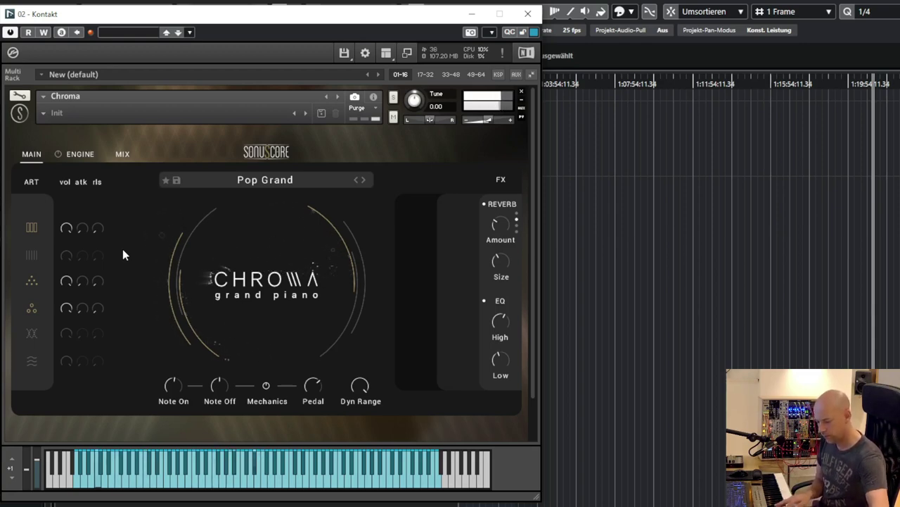
Switch off the REVERB and EQ effects, glancing at the Engine page before returning to MAIN
left_click(484, 205)
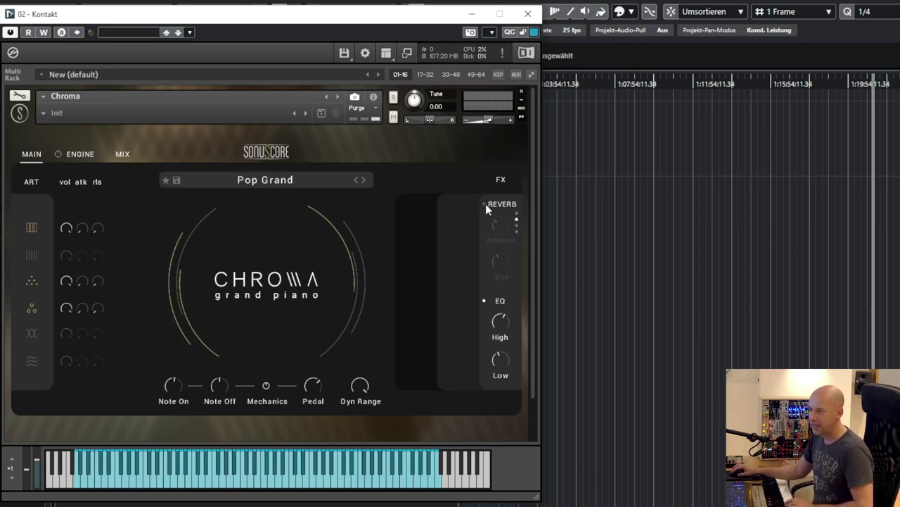
left_click(485, 301)
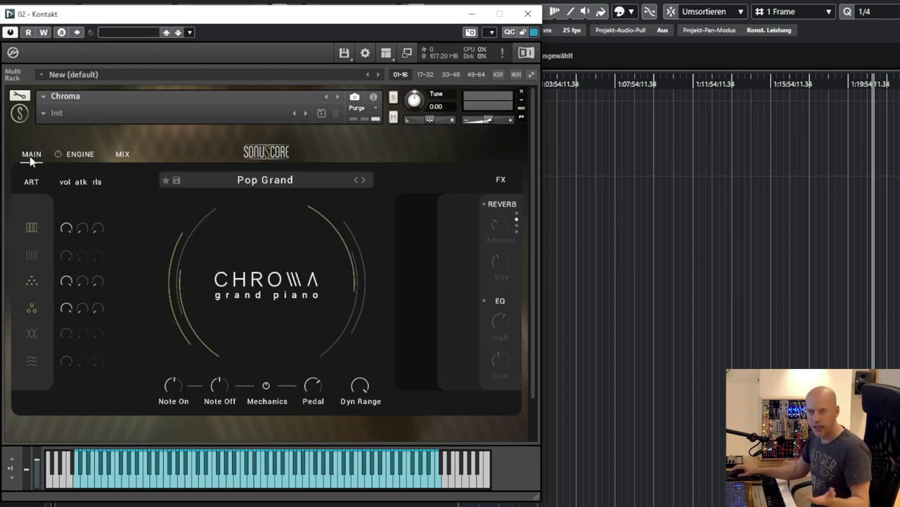
left_click(75, 155)
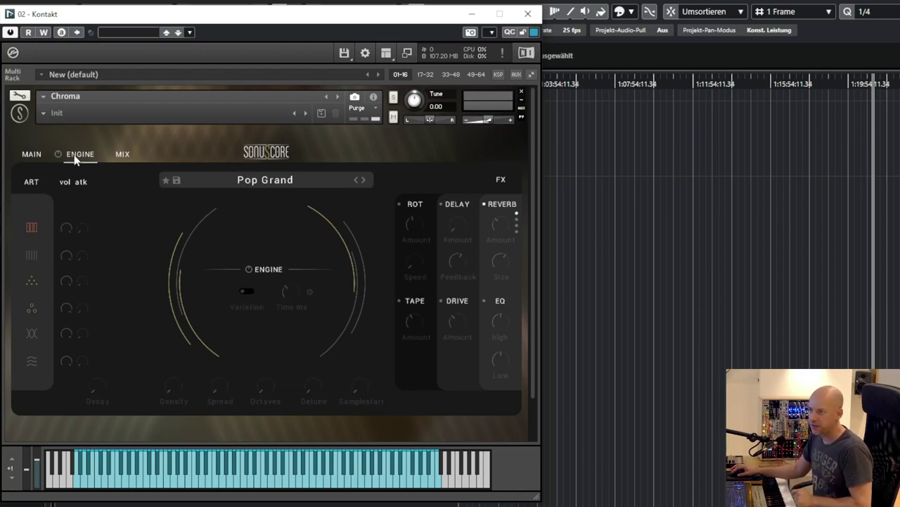
left_click(30, 154)
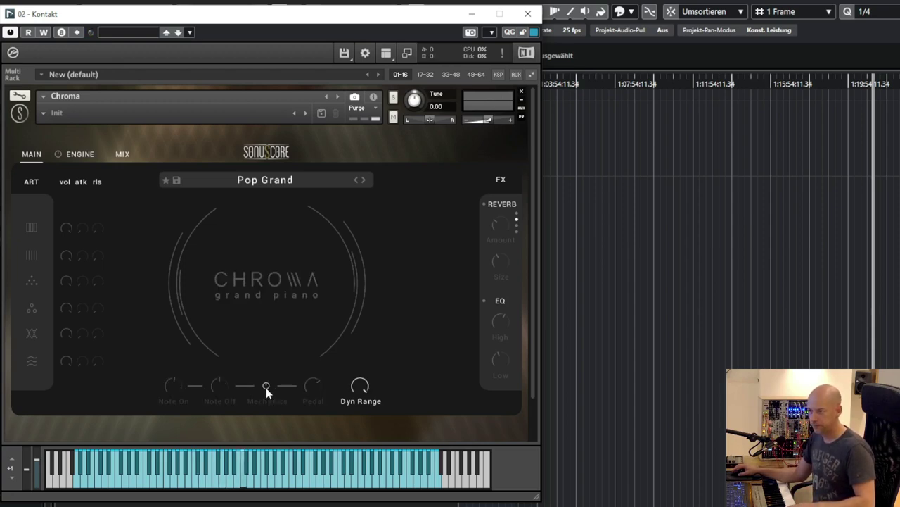
Enable the Chroma engine, set the key layer to 0 dB, sync timing to tempo, and drop Density to minimum
left_click(69, 153)
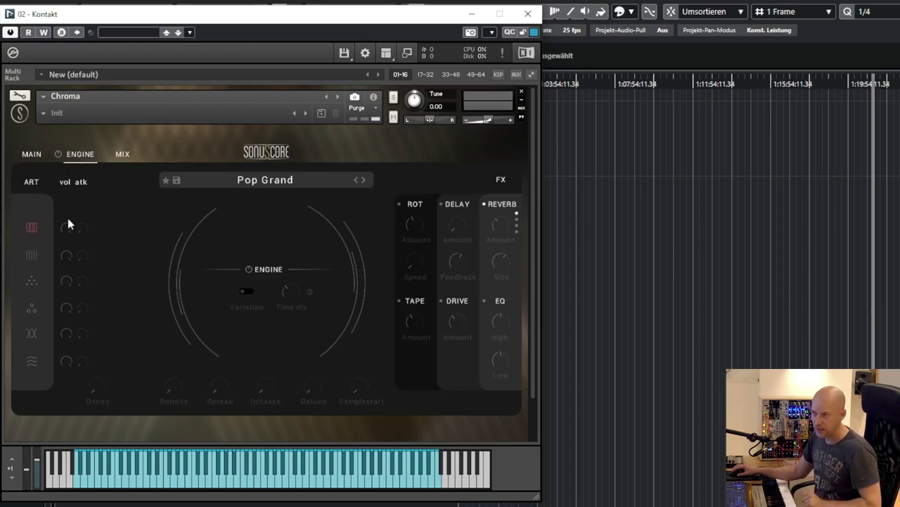
left_click(249, 271)
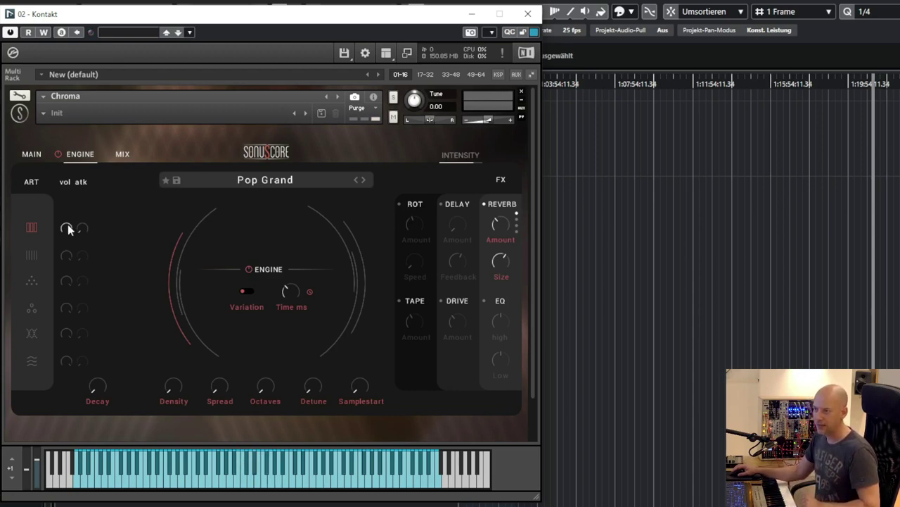
left_click_drag(62, 230, 67, 227)
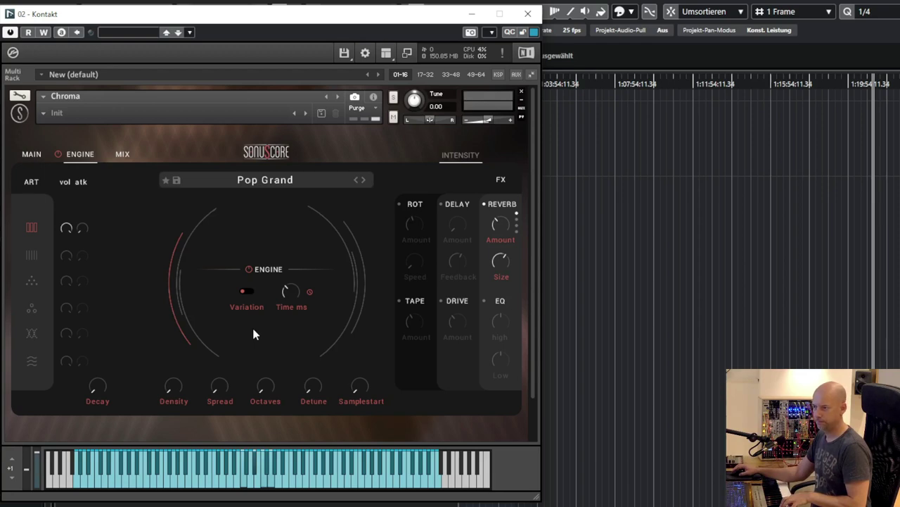
left_click(312, 295)
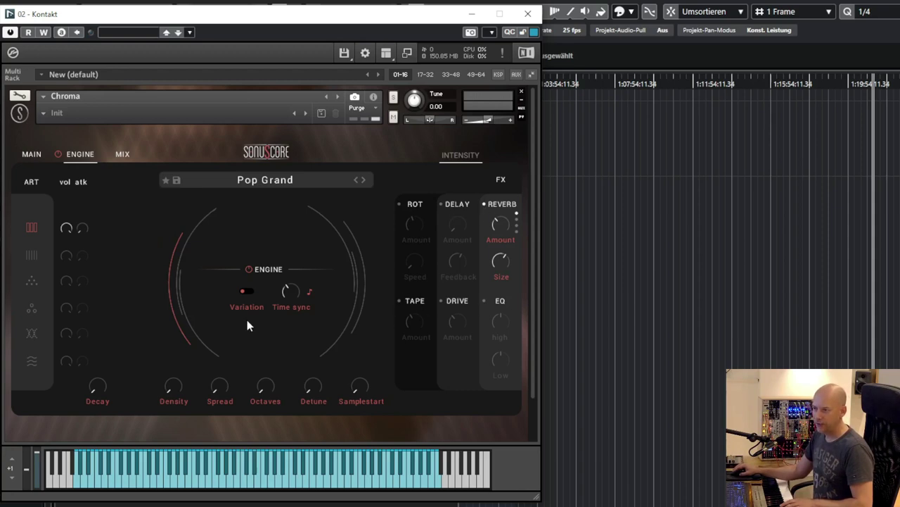
left_click_drag(176, 388, 176, 380)
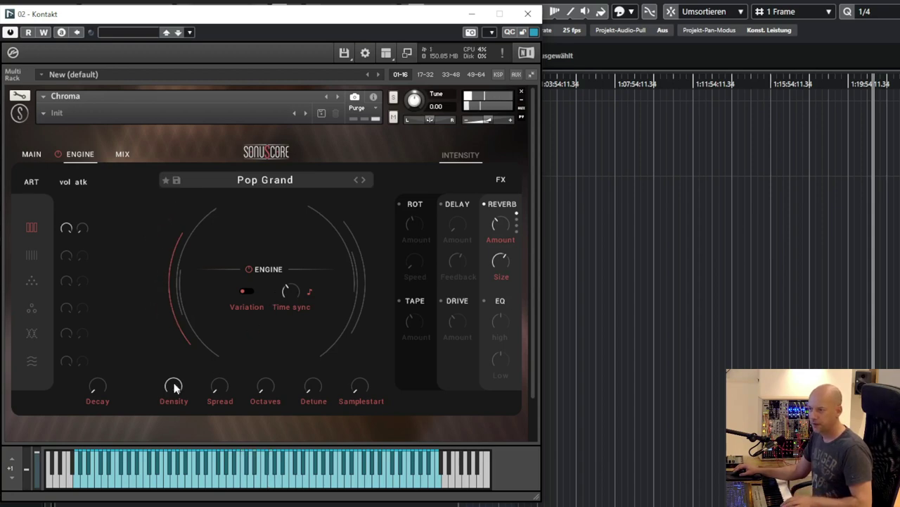
left_click_drag(181, 376, 200, 448)
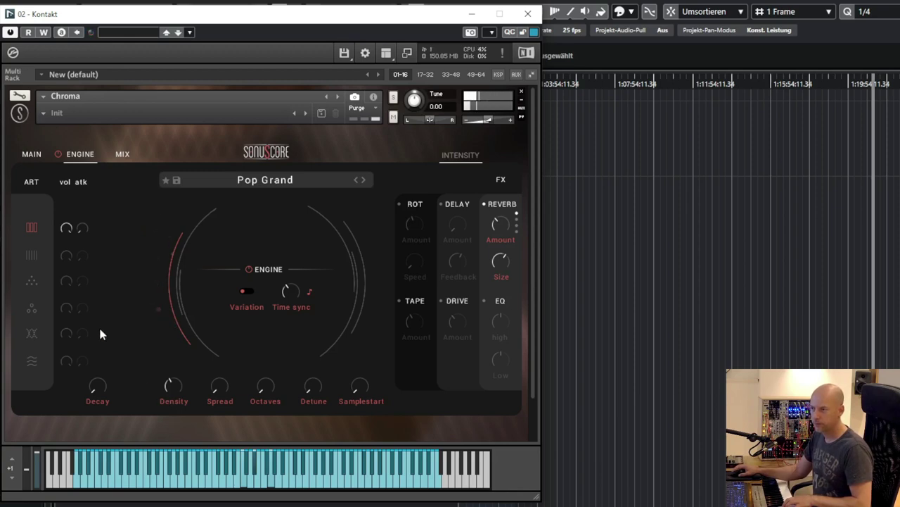
Add the brush and muted articulations to the engine layer alongside key
left_click(40, 256)
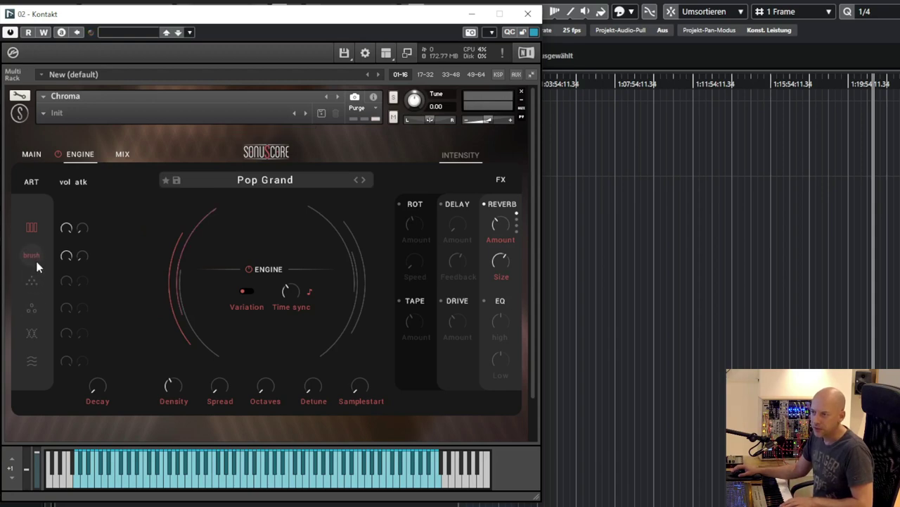
left_click(34, 283)
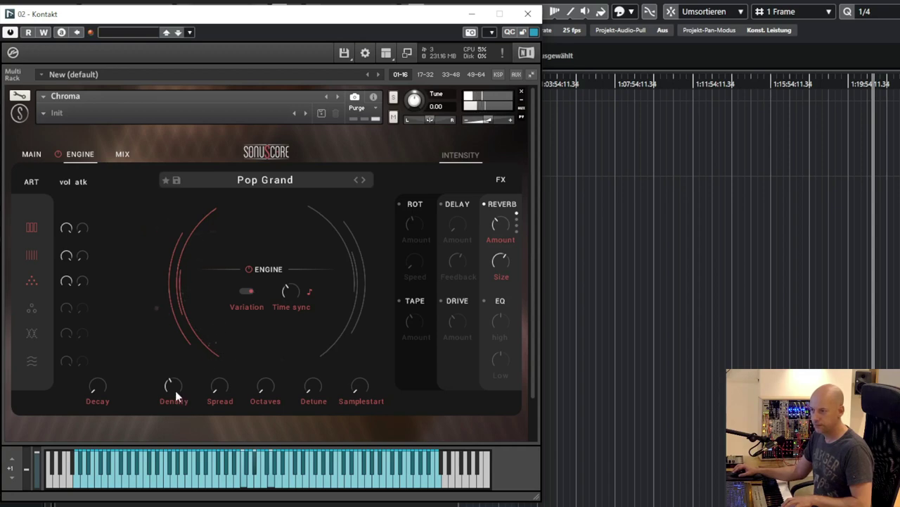
Raise the engine Spread to 83 %, set Octaves to 1 and the rate to 1/16
mouse_move(178, 385)
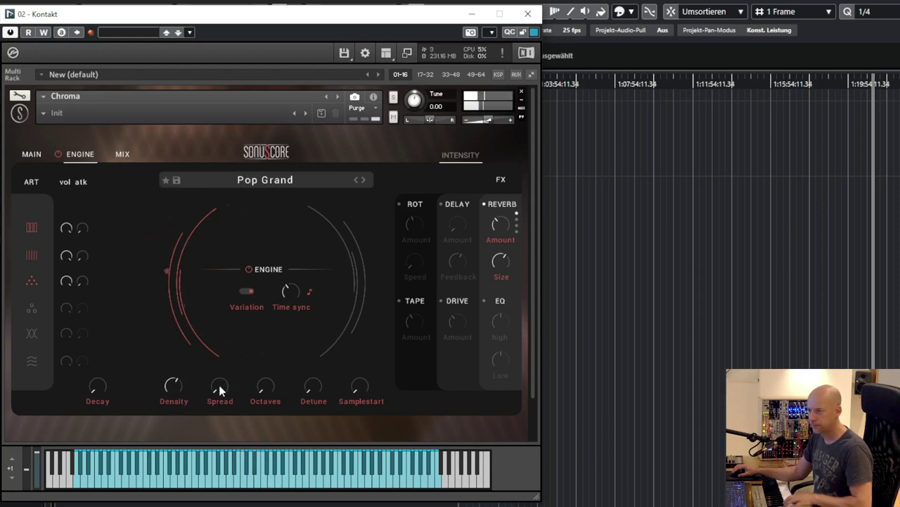
left_click_drag(219, 388, 240, 274)
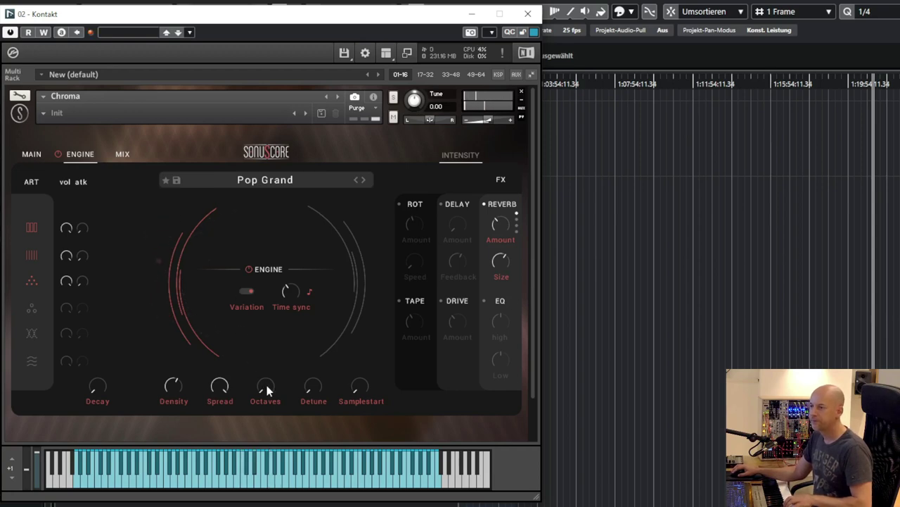
left_click_drag(267, 385, 271, 384)
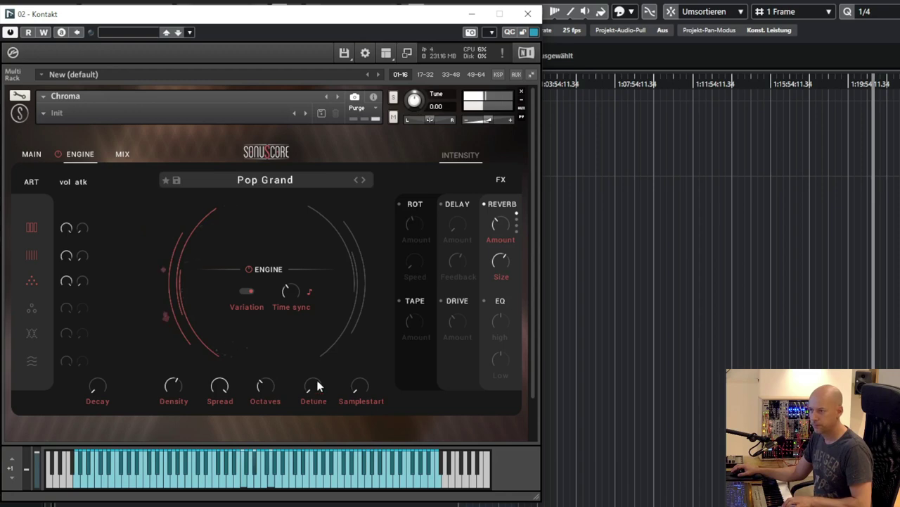
left_click_drag(293, 286, 295, 278)
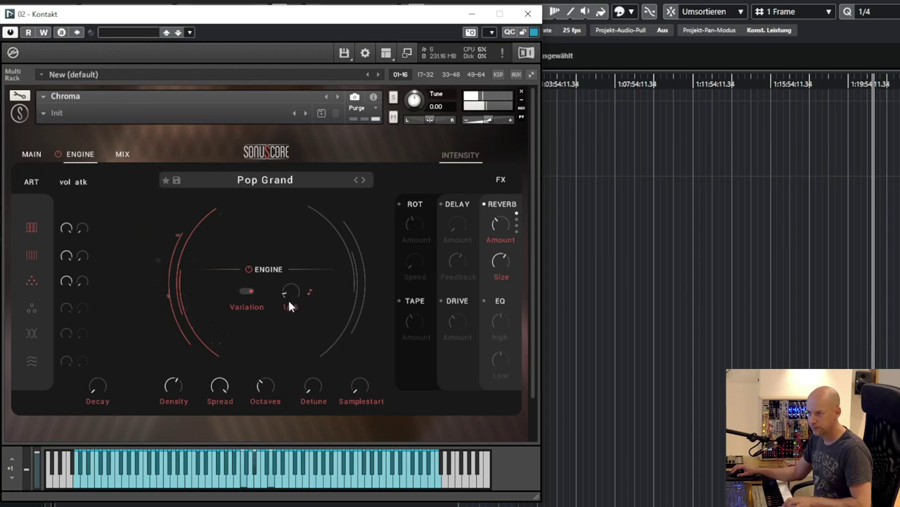
left_click_drag(289, 303, 301, 282)
Turn the engine Detune up high and push Samplestart later, to about 95 ms
mouse_move(322, 384)
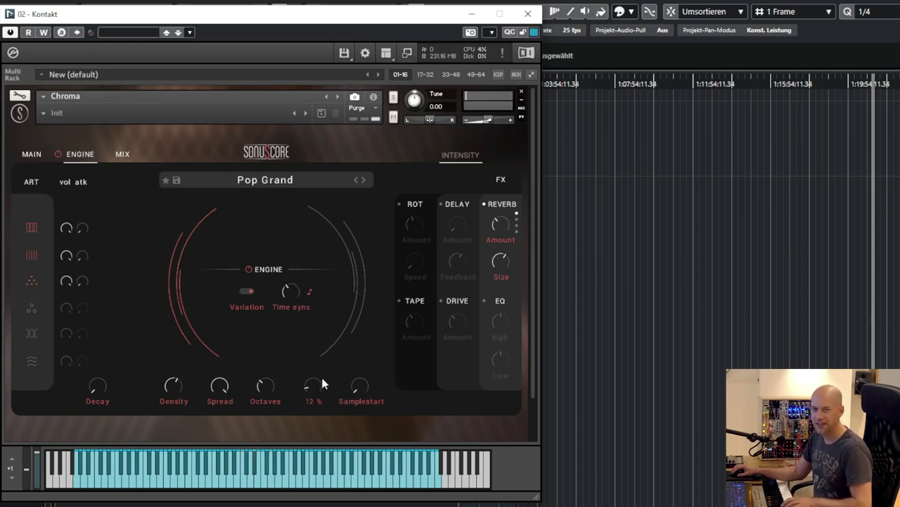
mouse_move(321, 383)
left_mouse_down()
mouse_move(318, 296)
mouse_move(311, 388)
left_mouse_up()
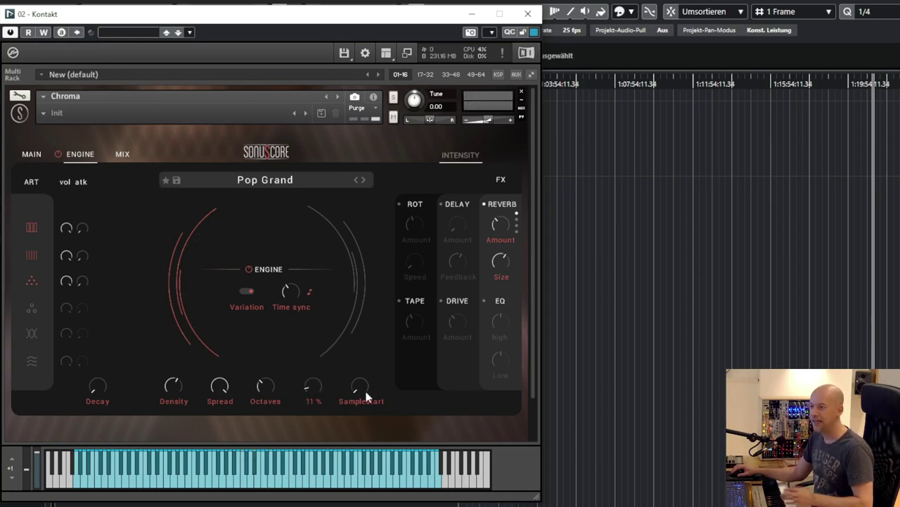
left_click_drag(367, 388, 367, 369)
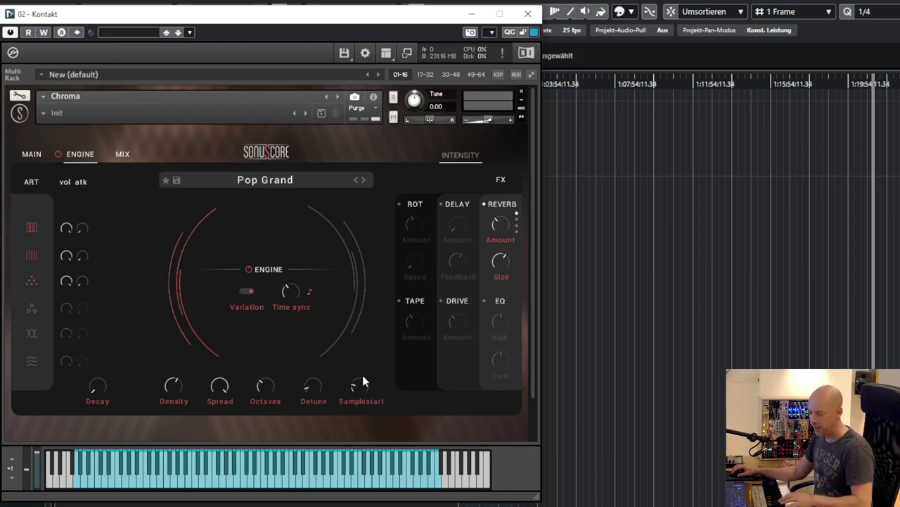
left_click_drag(363, 376, 369, 347)
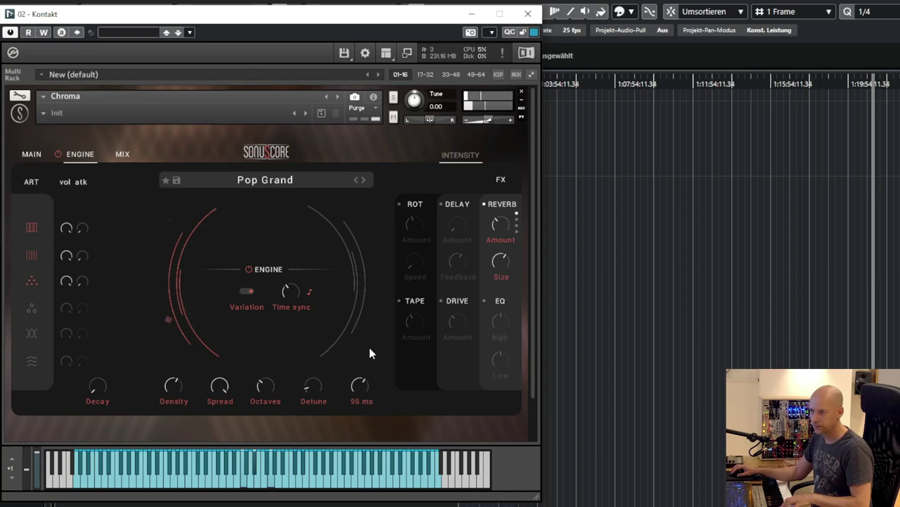
Switch on Delay at -1.5 dB amount and Rotary with an adjusted amount
left_click(442, 203)
left_click_drag(456, 223, 467, 275)
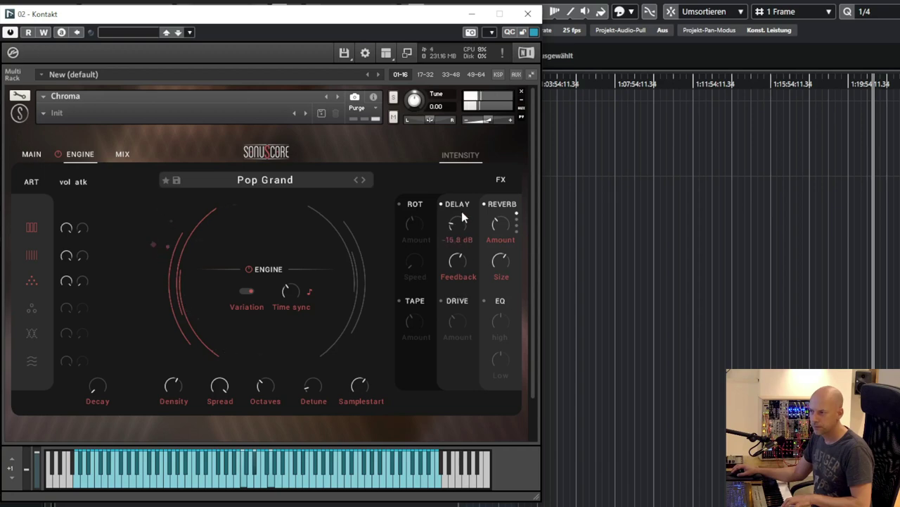
left_click_drag(462, 208, 454, 212)
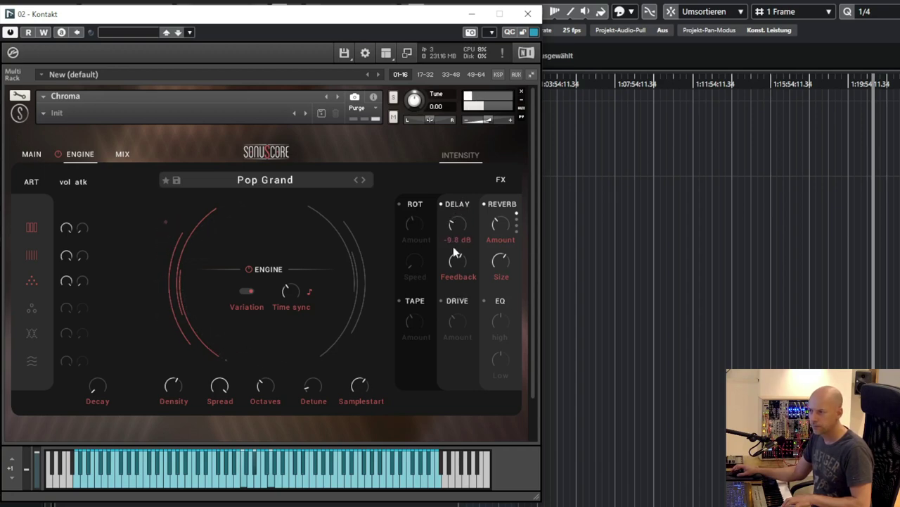
left_click(404, 206)
left_click_drag(412, 227, 411, 236)
Switch on the Tape effect, and toggle Drive on then back off
left_click(403, 300)
mouse_move(408, 323)
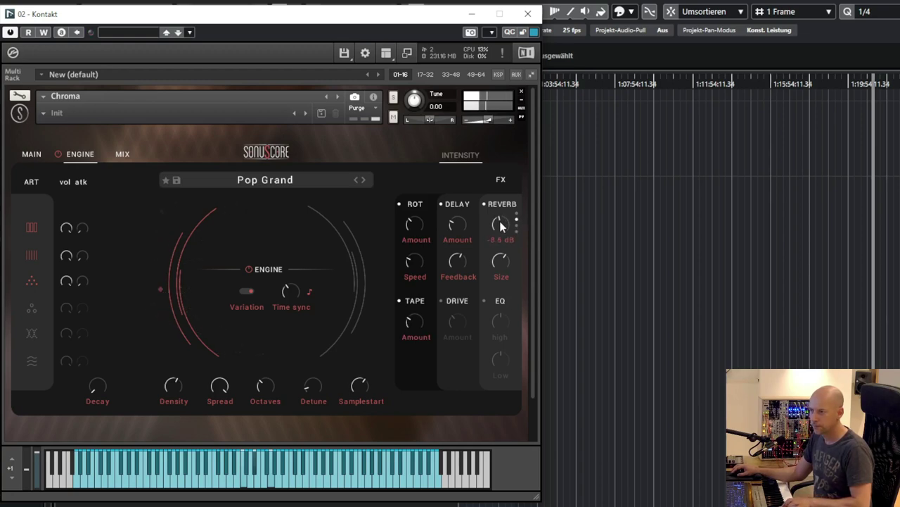
left_click(443, 301)
mouse_move(455, 337)
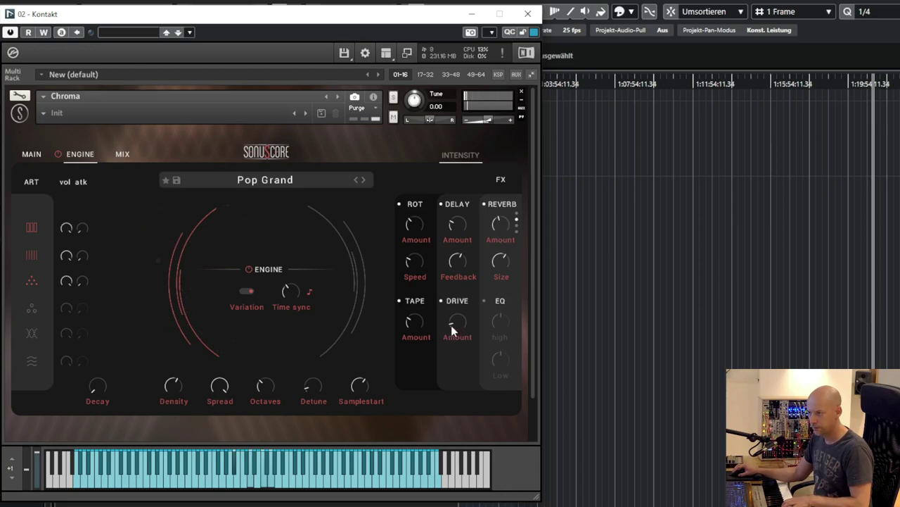
left_click(446, 303)
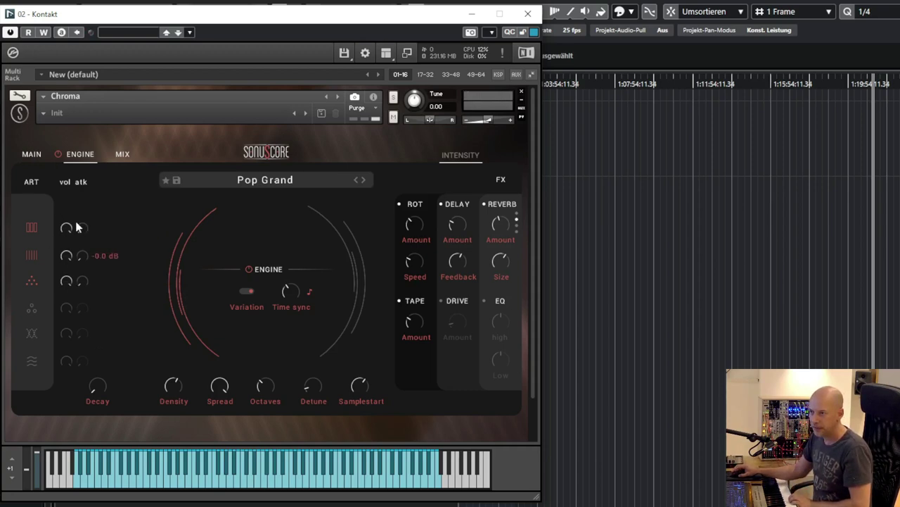
On Chroma's main page, enable the first articulation layer and switch reverb on
left_click(32, 155)
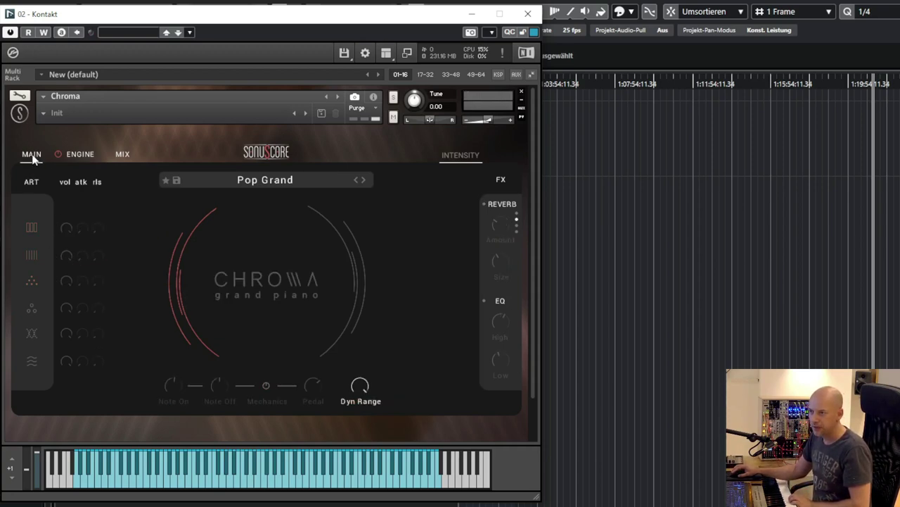
left_click(33, 227)
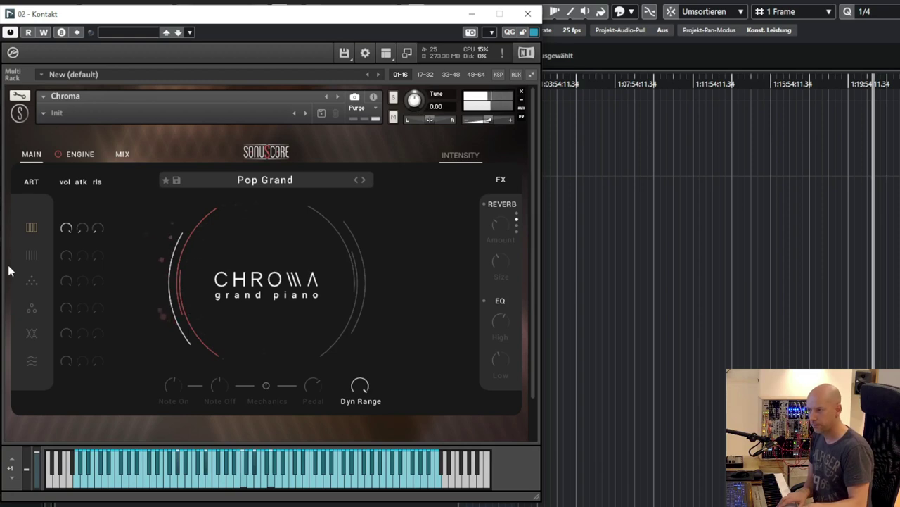
left_click(489, 204)
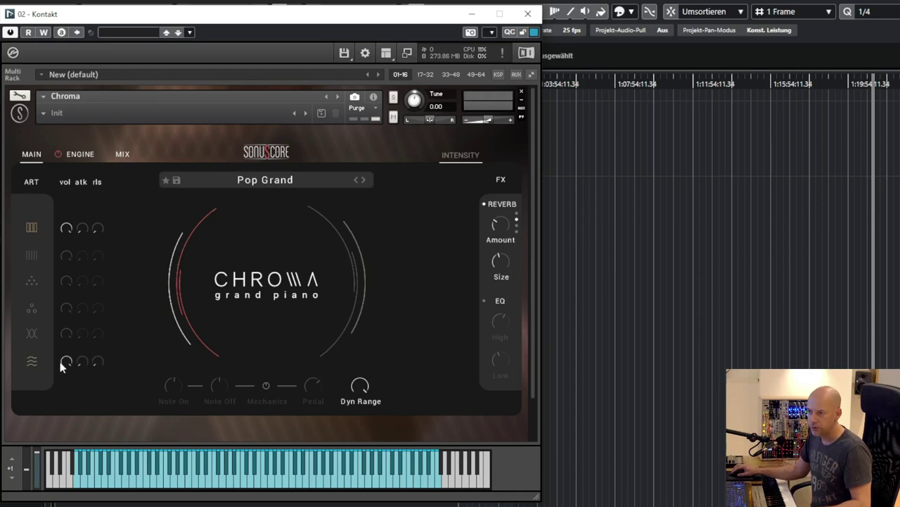
Set the bottom layer to 0 dB, attack about 110 ms and release 1.8k ms
left_click_drag(62, 363, 55, 398)
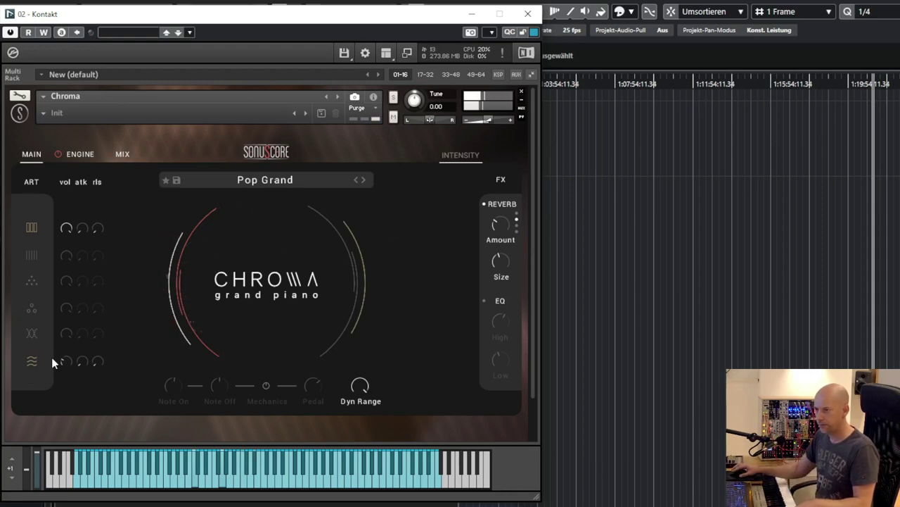
left_click_drag(66, 365, 70, 347)
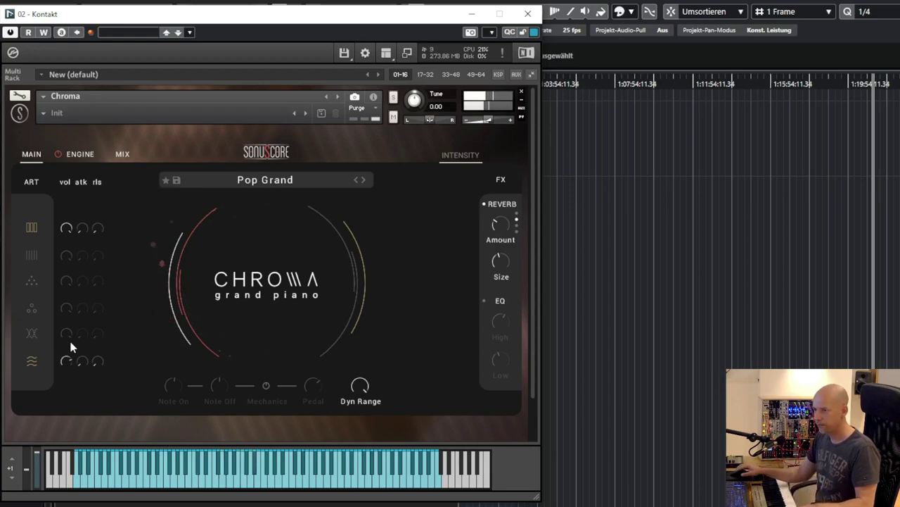
left_click_drag(66, 363, 64, 343)
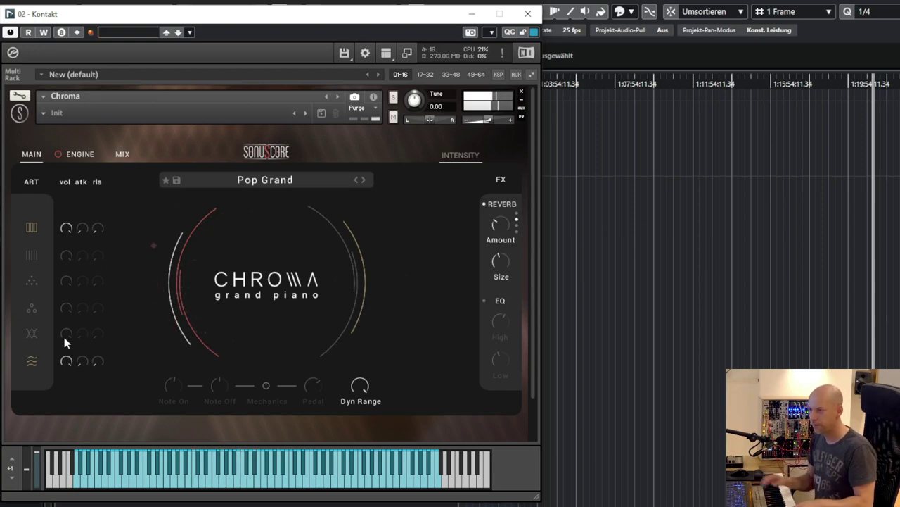
left_click(87, 355)
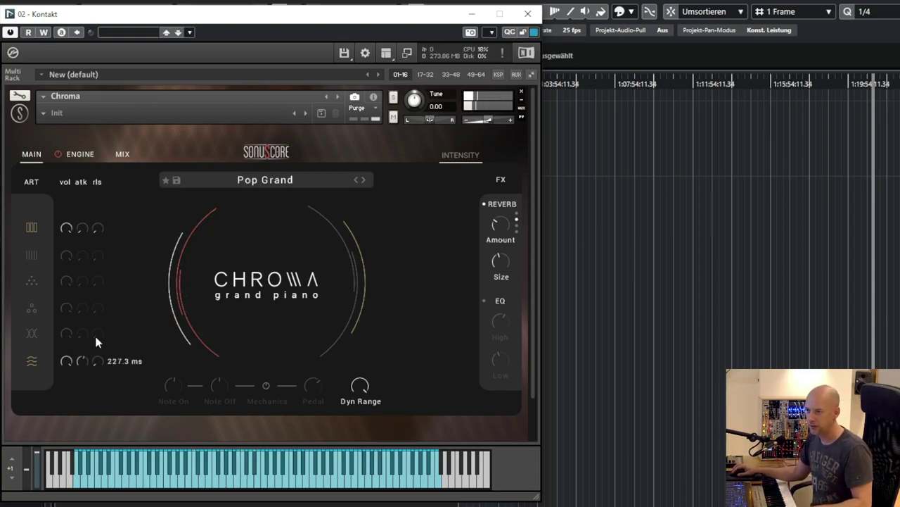
left_click_drag(96, 336, 88, 340)
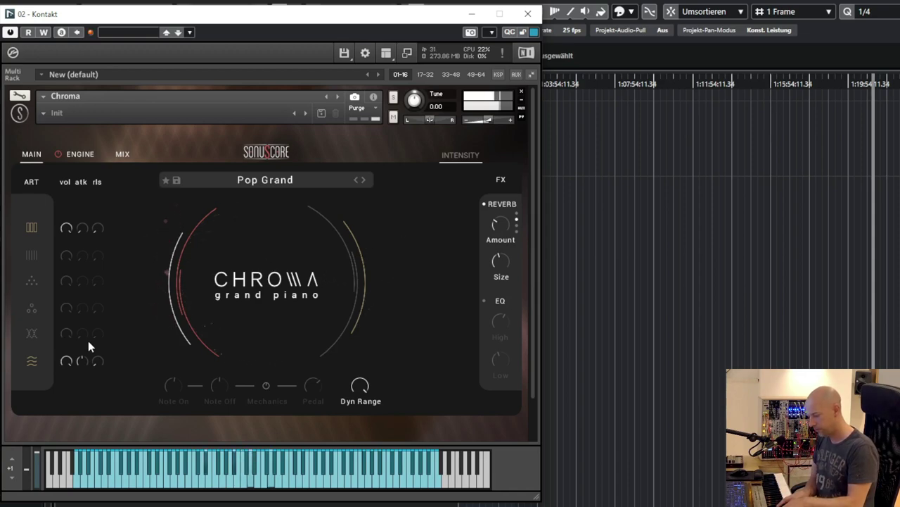
left_click_drag(97, 366, 111, 327)
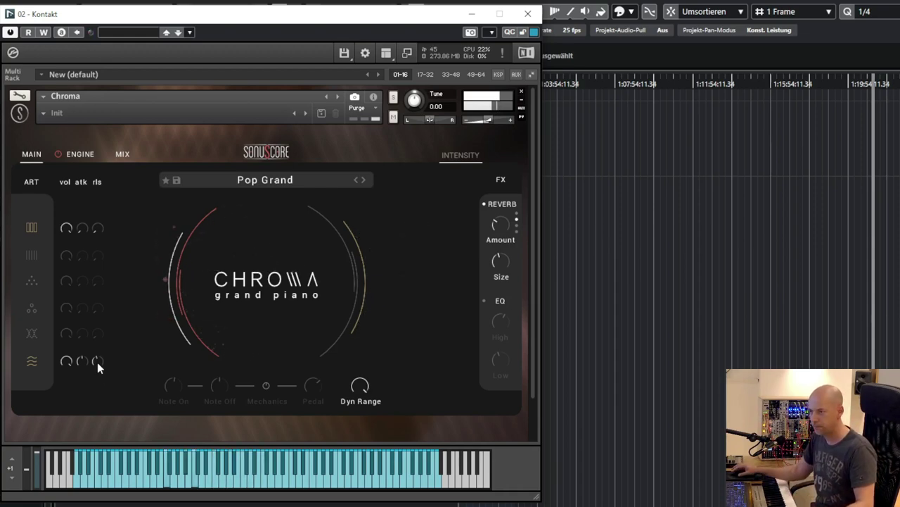
Drag the bottom-row vol knob down to about -10.4 dB
left_click_drag(67, 363, 71, 377)
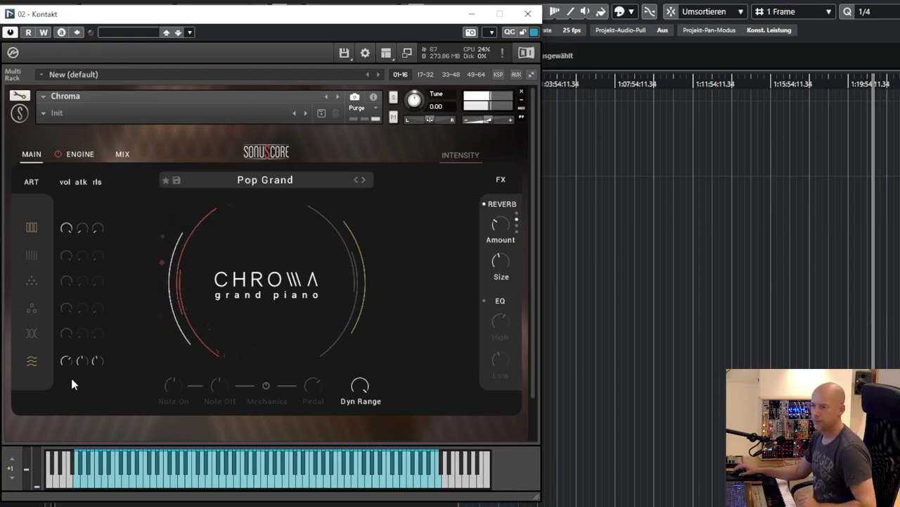
right_click(67, 363)
left_click(82, 370)
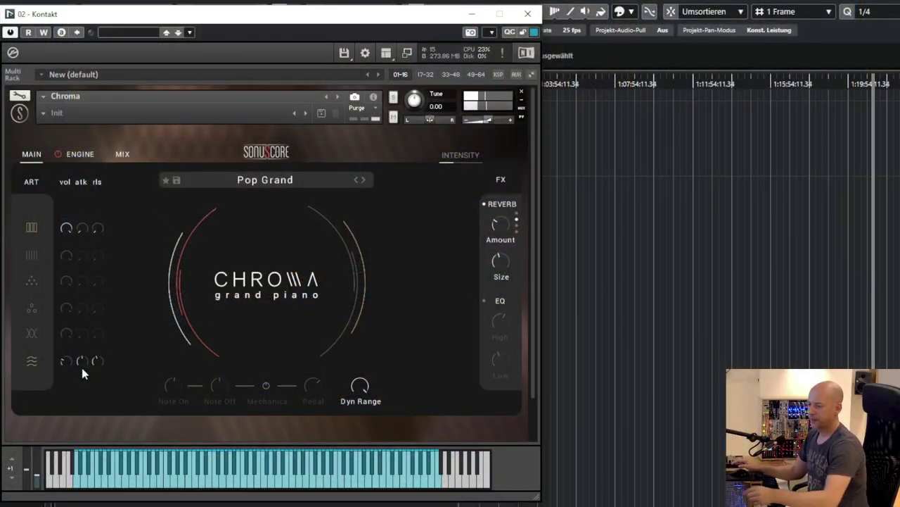
Load the Bright Grand preset from the browser, check the MIX page, then return to MAIN
left_click(257, 182)
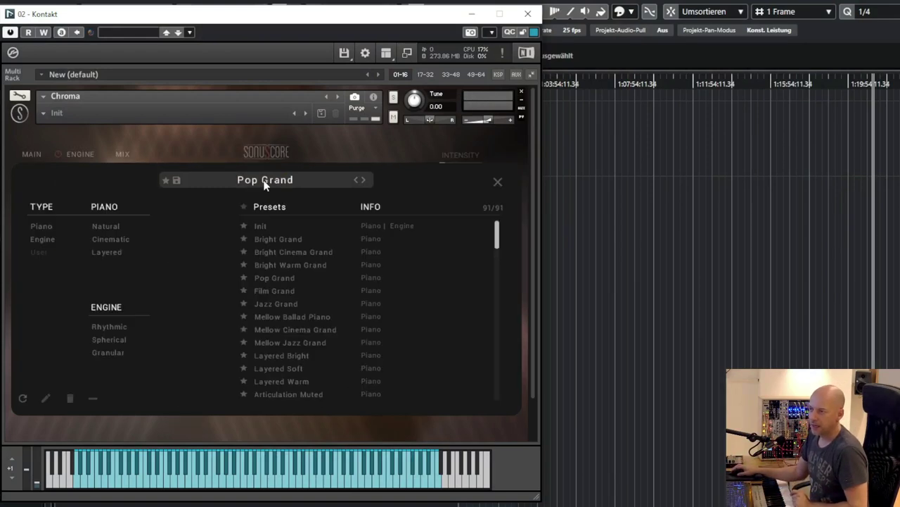
double_click(296, 238)
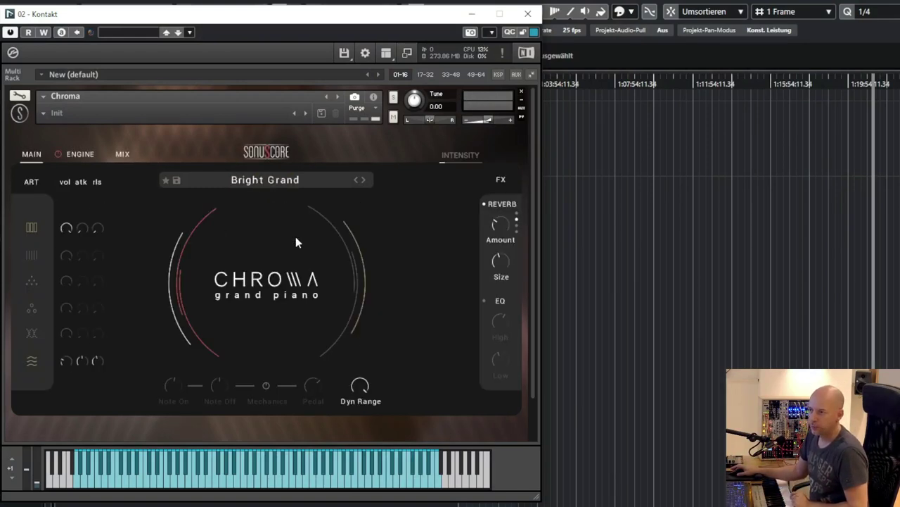
left_click(120, 156)
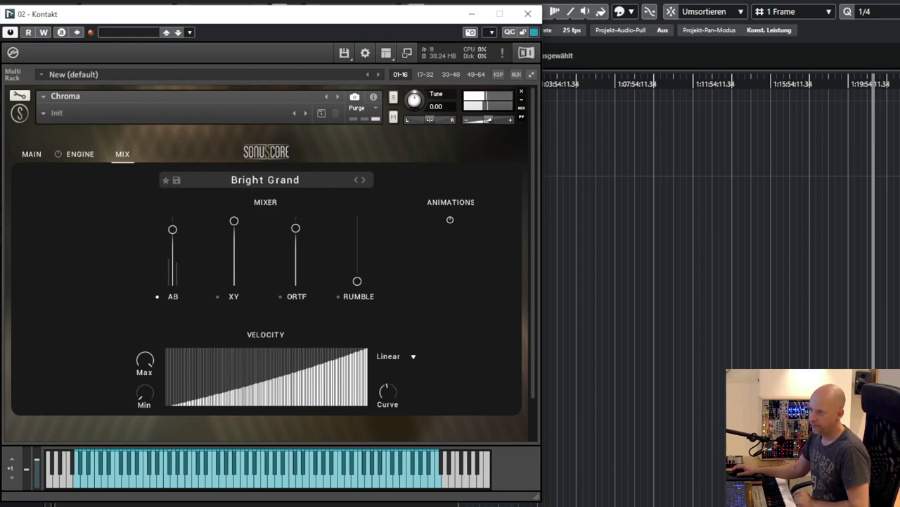
left_click(22, 154)
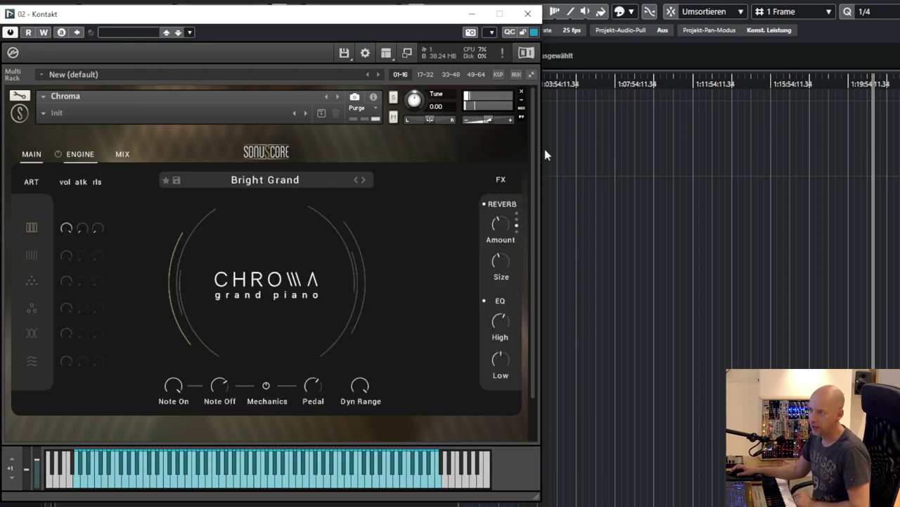
Switch off the reverb and EQ effects and bring up the mix page
left_click(484, 205)
left_click(484, 301)
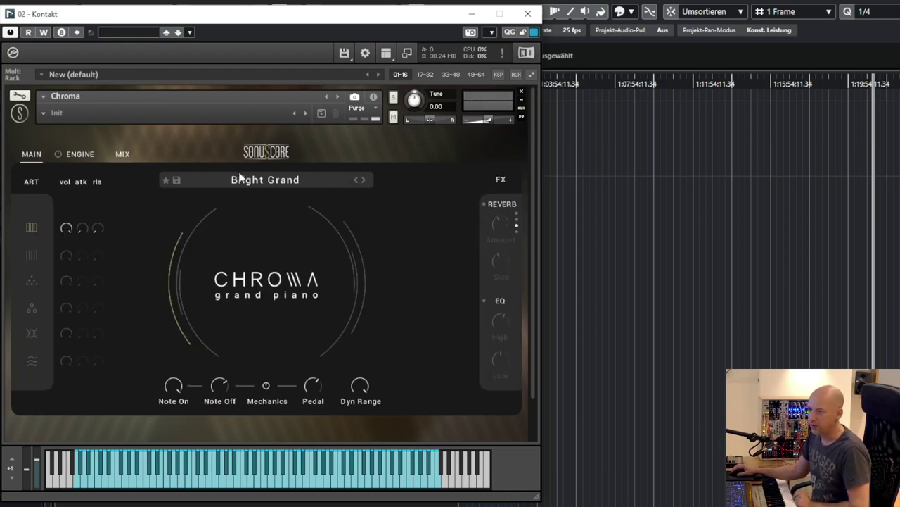
left_click(125, 157)
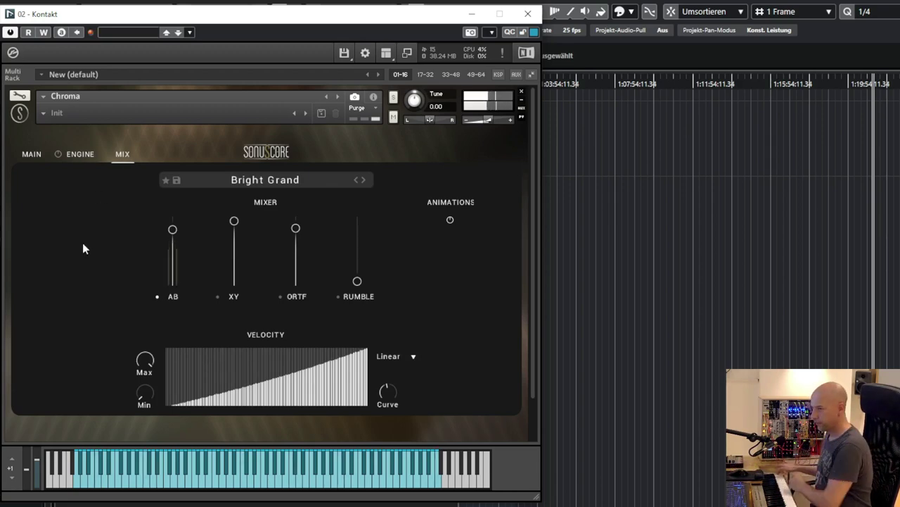
Audition the XY, AB and ORTF mic channels, then enable Rumble at 6 dB
left_click(218, 296)
left_click(157, 297)
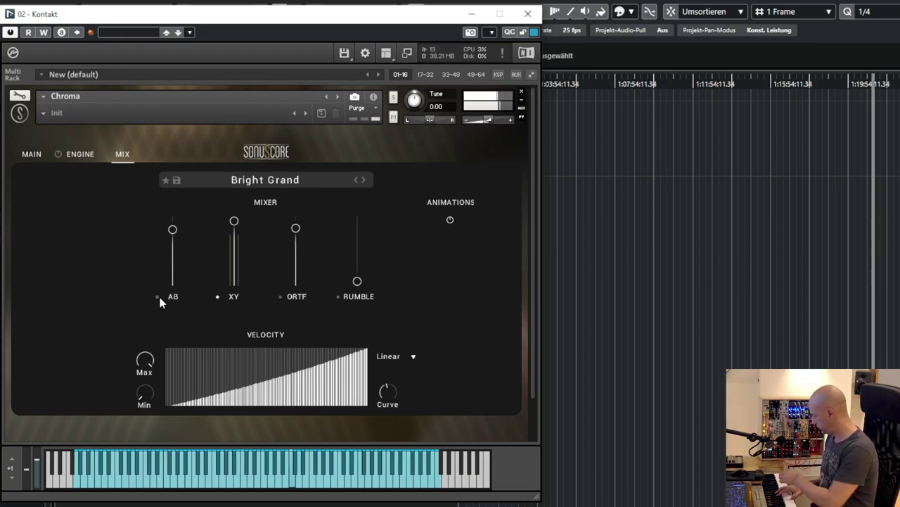
left_click(280, 297)
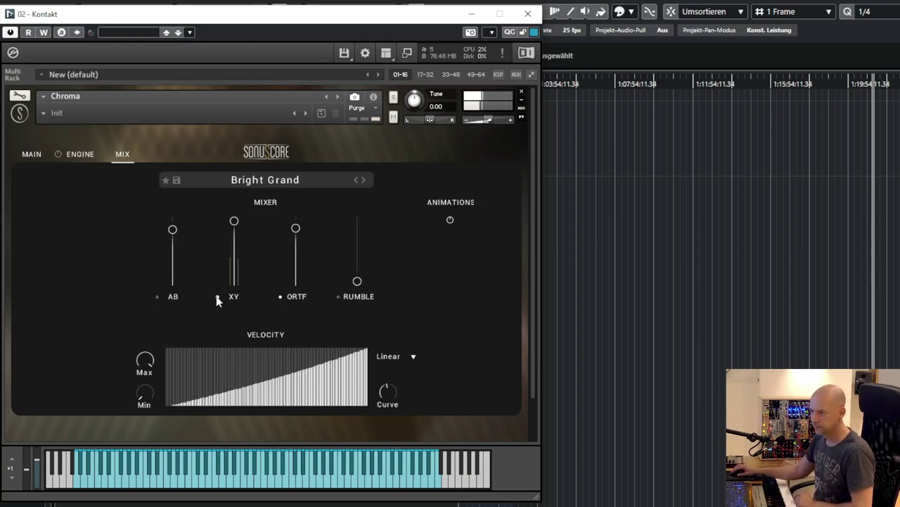
left_click(218, 297)
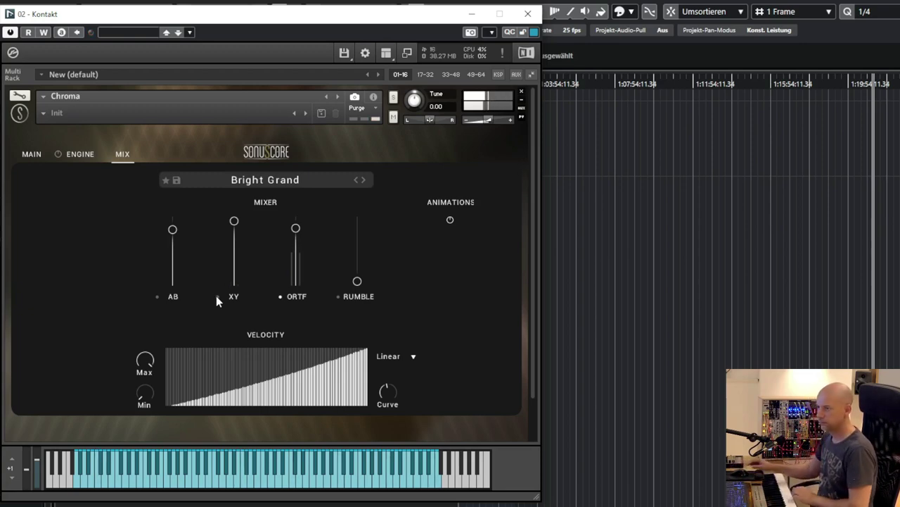
left_click(339, 297)
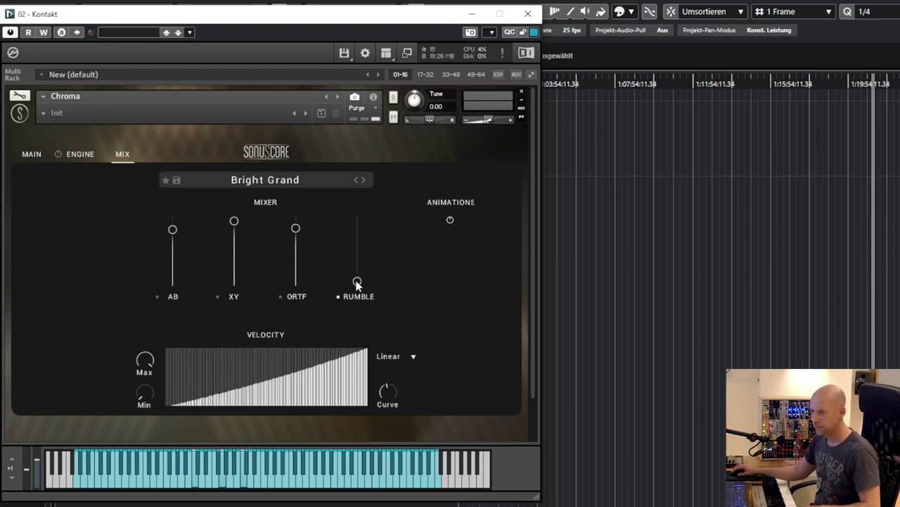
left_click_drag(357, 282, 376, 113)
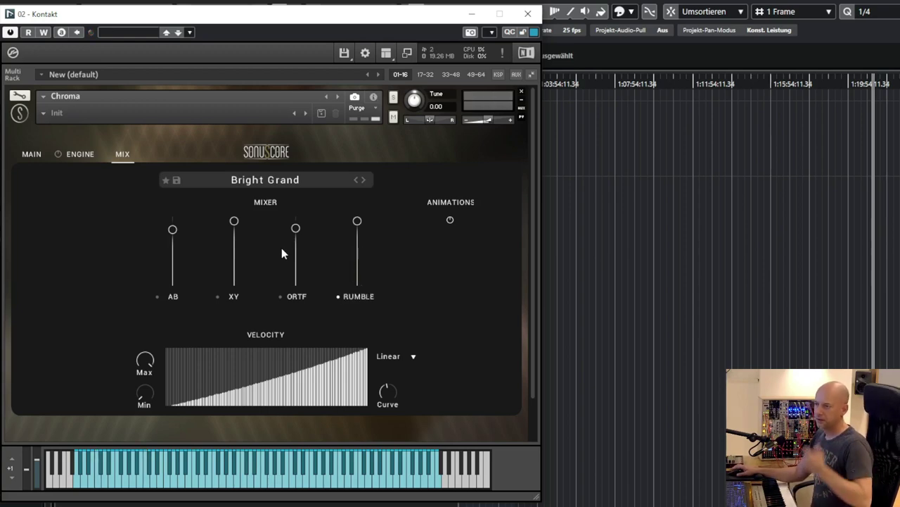
Load Water Lode from the Granular engine presets, then reopen the Granular-filtered preset list
left_click(273, 182)
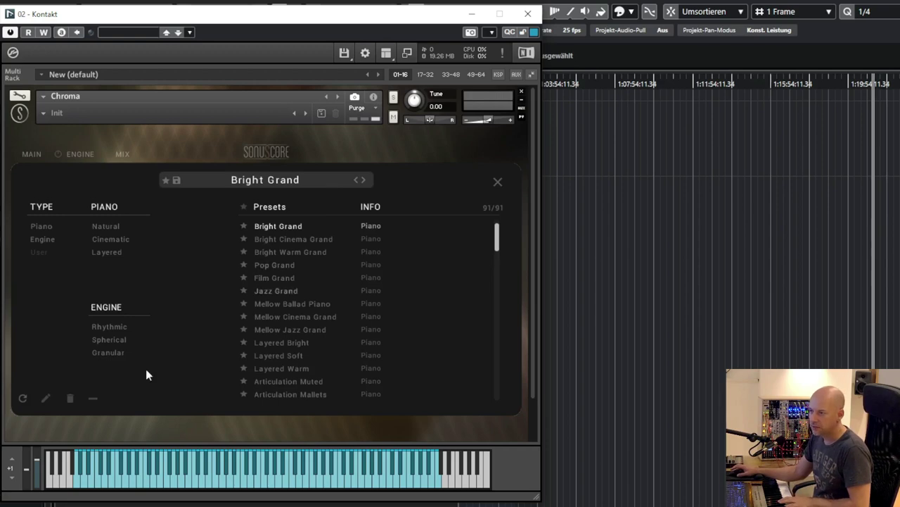
left_click(110, 352)
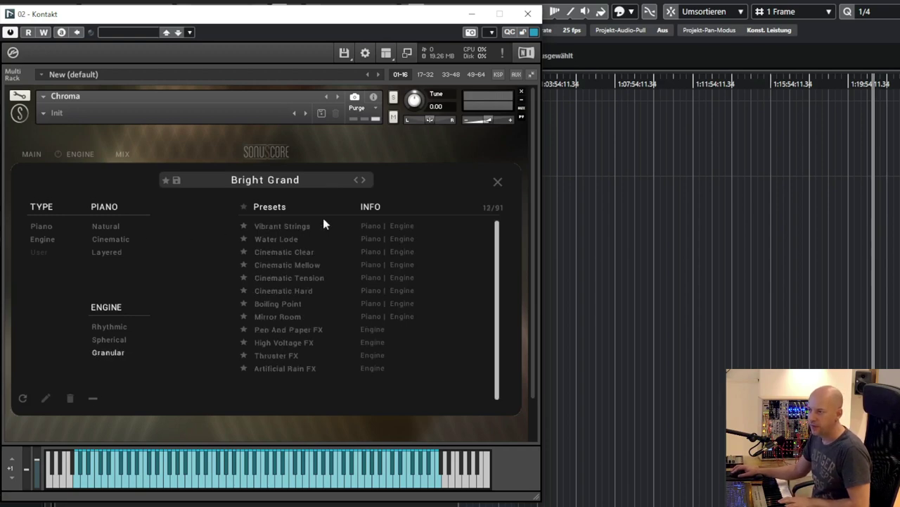
left_click(301, 239)
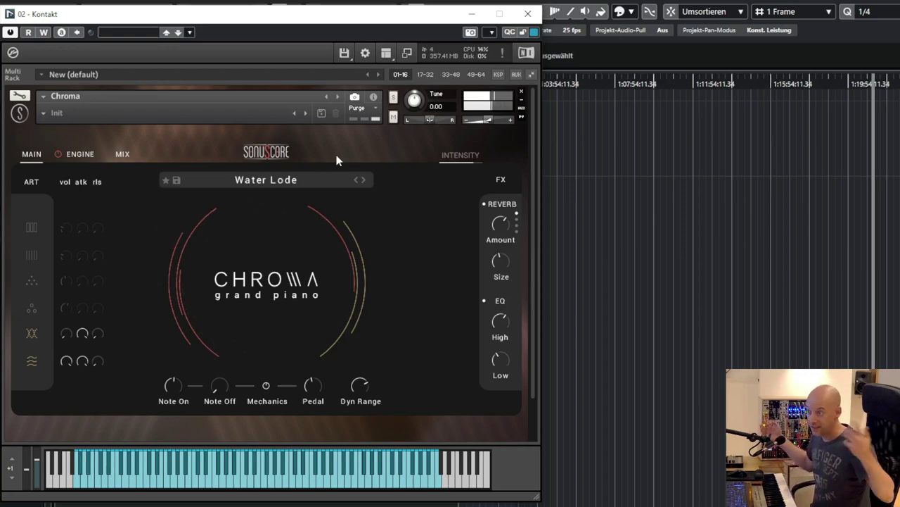
left_click(293, 183)
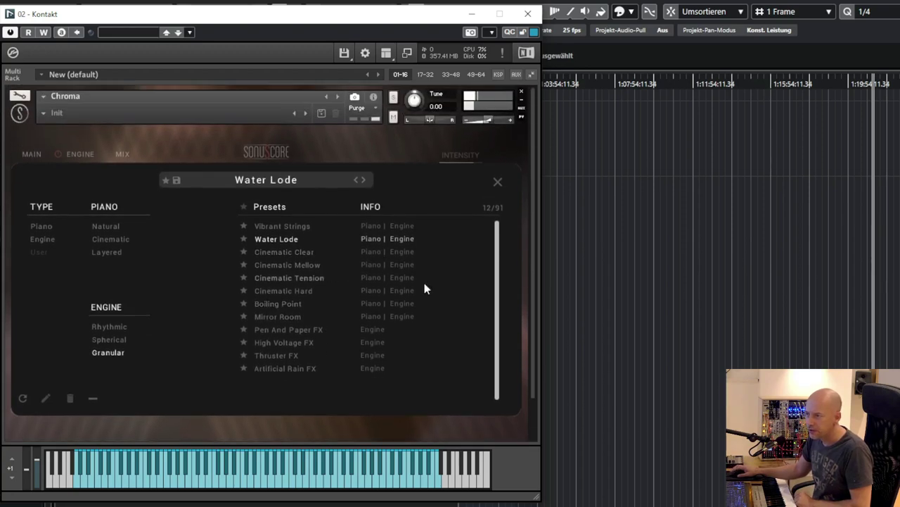
Audition Mirror Room, then clear the Granular filter and load Night Sky
double_click(280, 316)
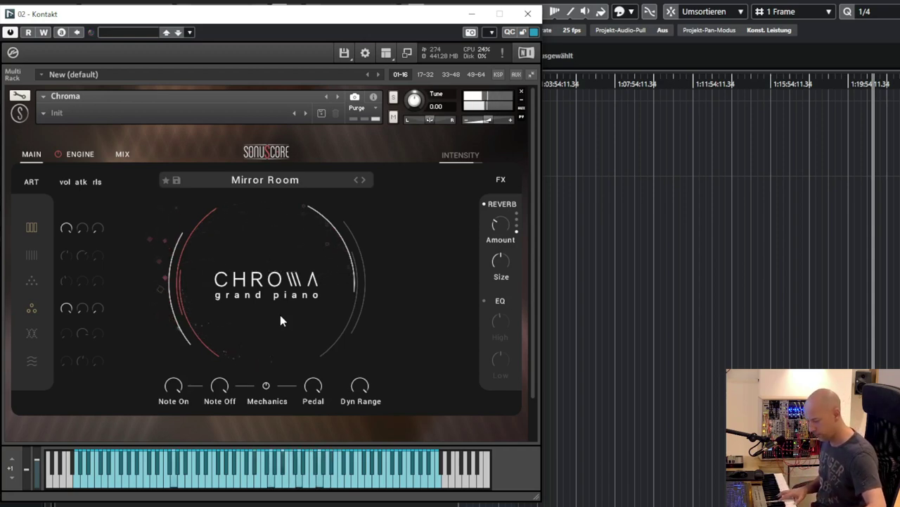
left_click(315, 183)
left_click(108, 352)
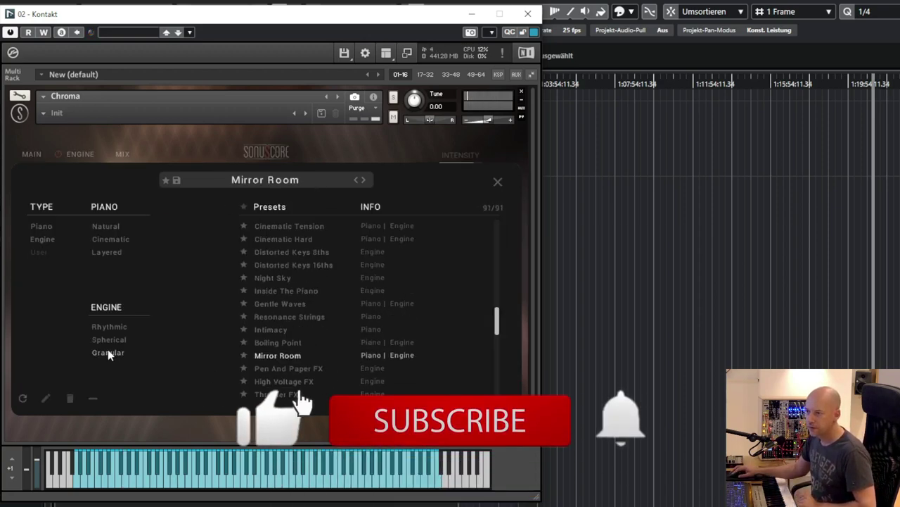
left_click(298, 279)
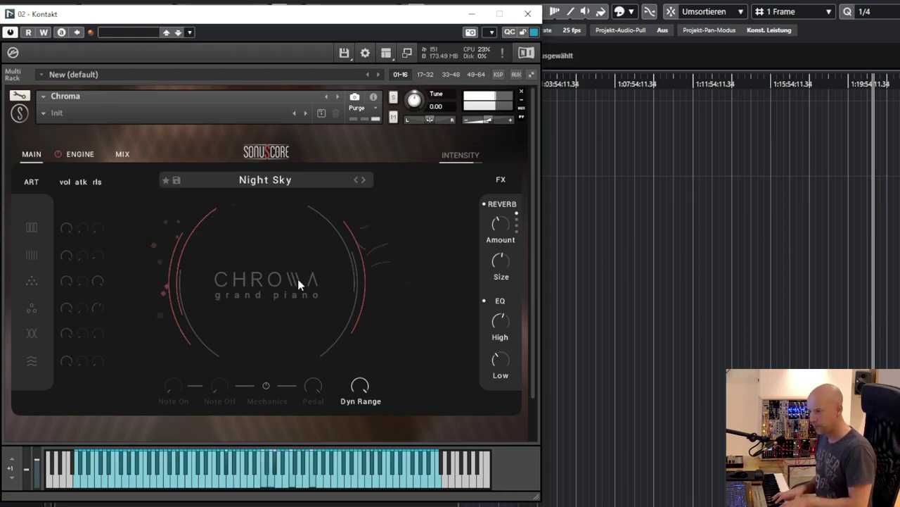
Try the Piano Maker preset, then switch to The Past further down the list
left_click(276, 180)
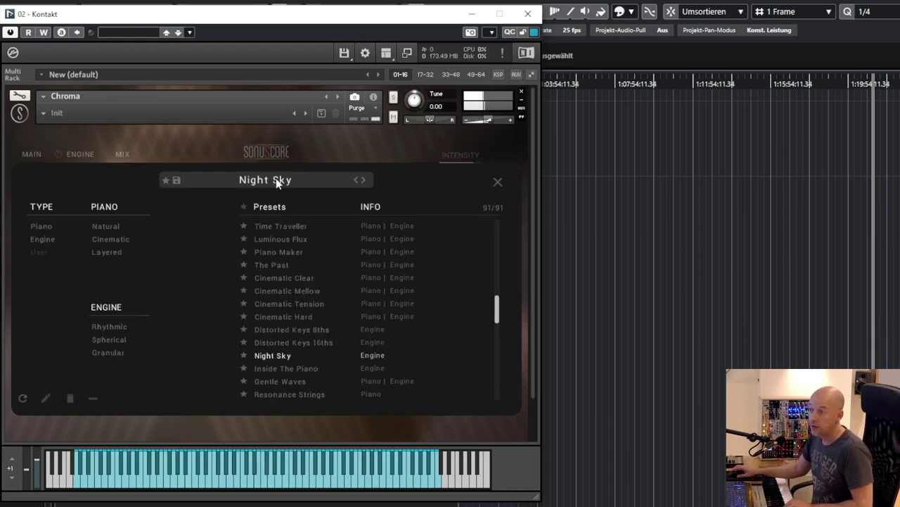
left_click(303, 253)
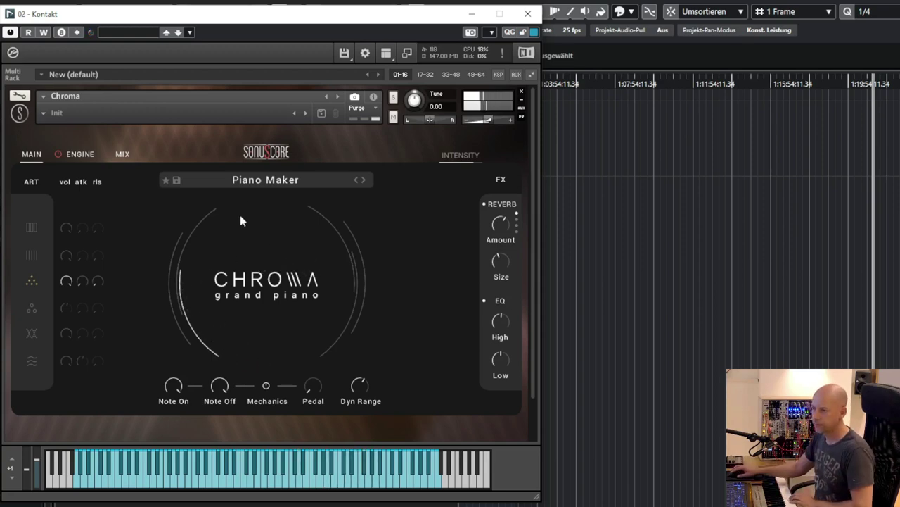
left_click(268, 182)
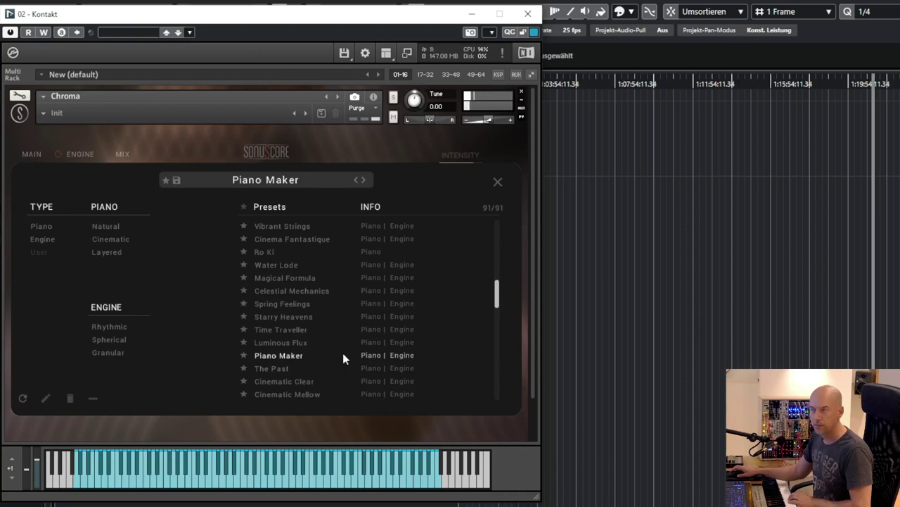
scroll(330, 341, "down", 1)
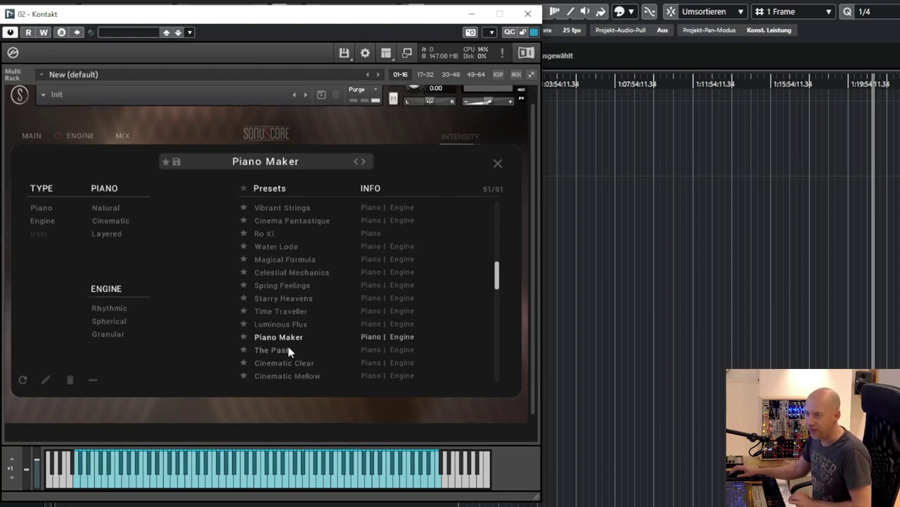
left_click(291, 349)
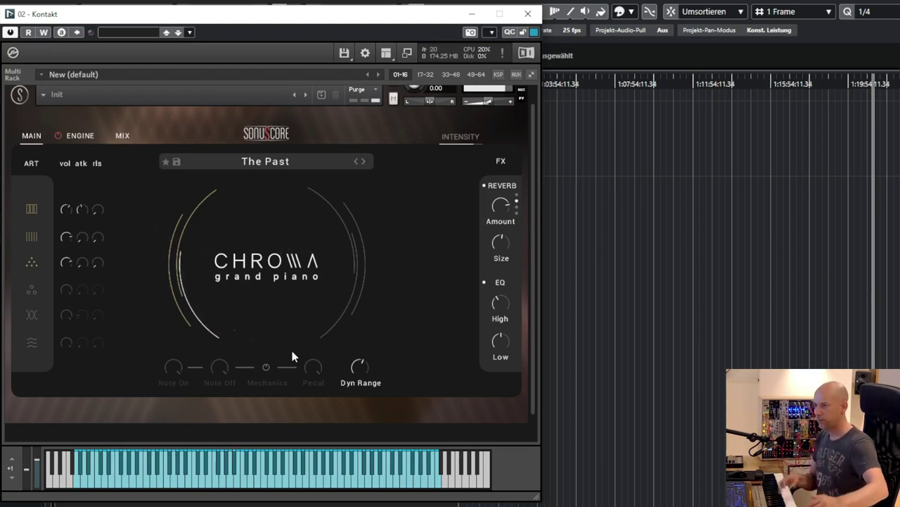
Scroll the preset list back up to Mystery Museum and load it
left_click(232, 161)
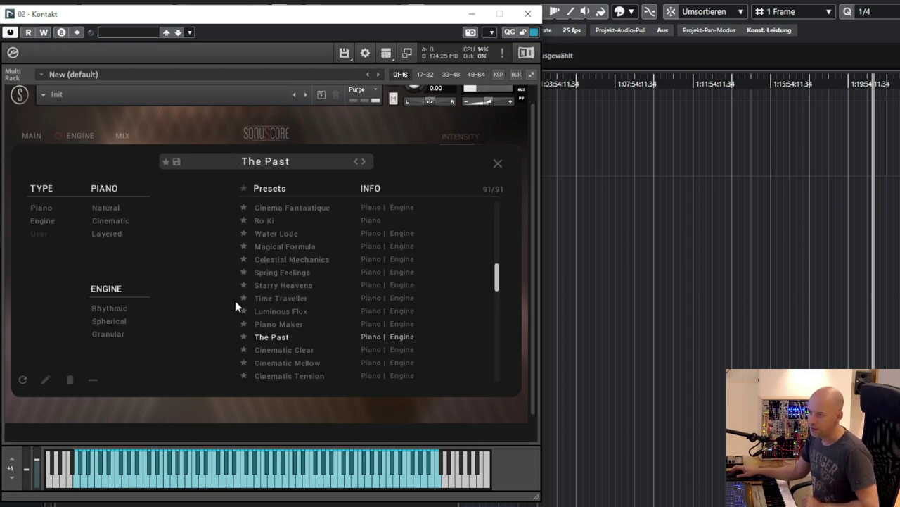
scroll(380, 273, "down", 1)
scroll(377, 274, "up", 1)
scroll(420, 259, "up", 1)
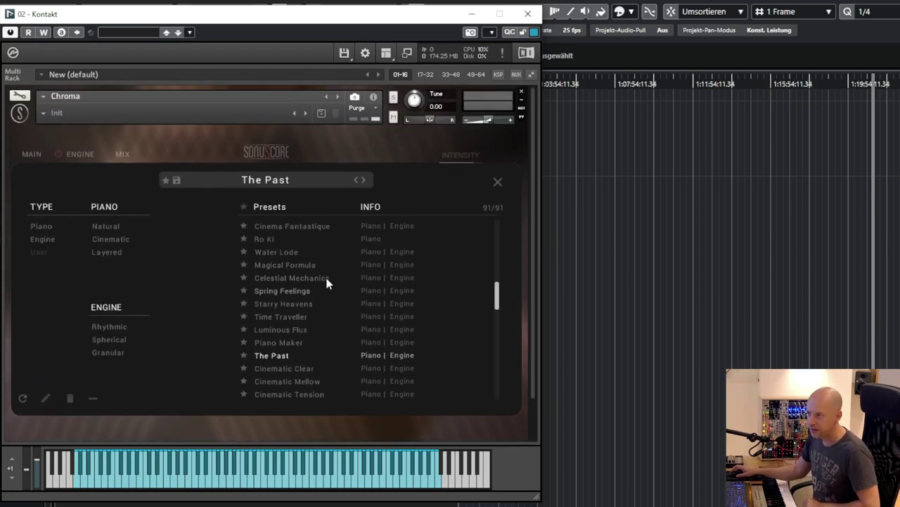
left_click_drag(498, 295, 507, 276)
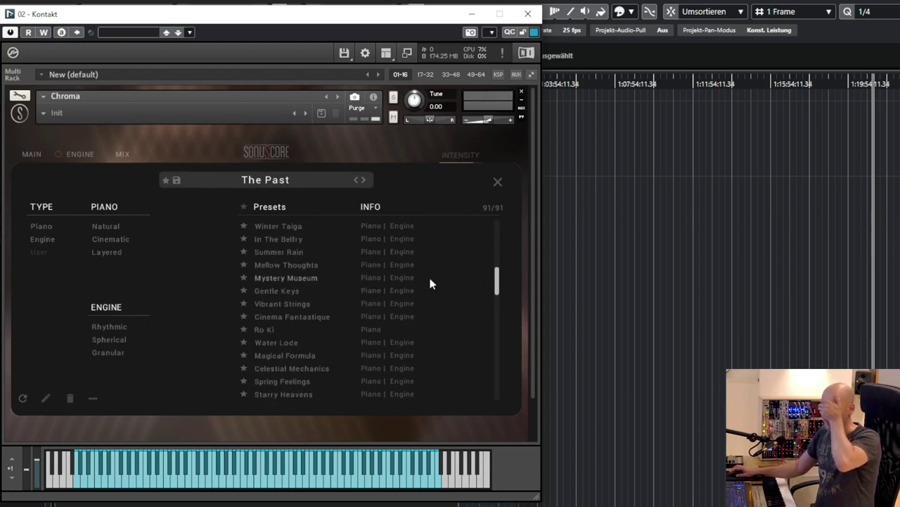
double_click(355, 280)
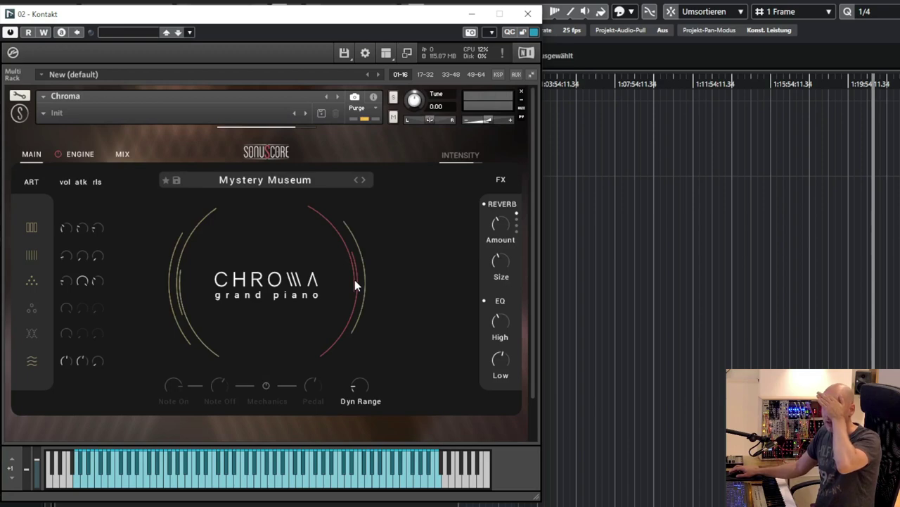